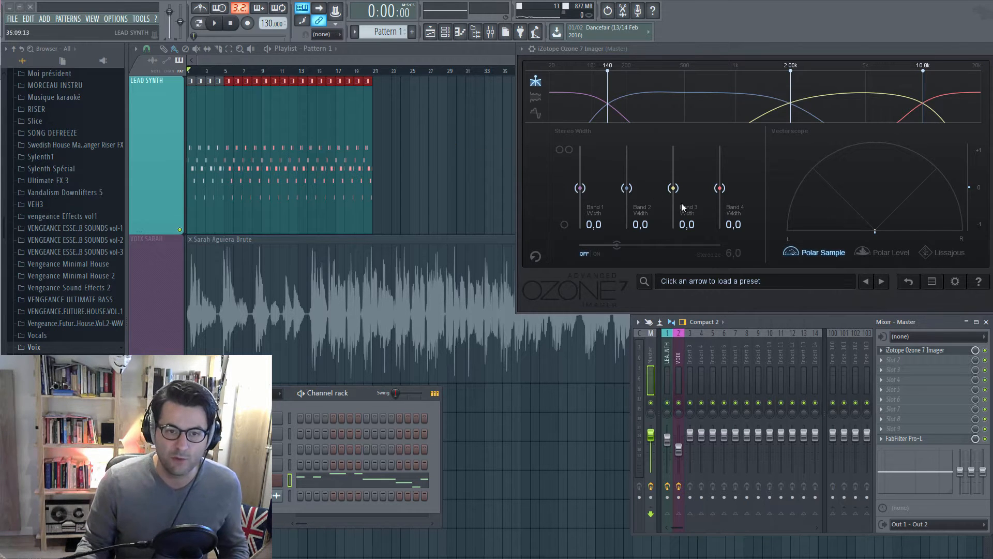
# Play the lead synth twice and check its stereo image in the Ozone 7 Imager vectorscope
pyautogui.press('space')
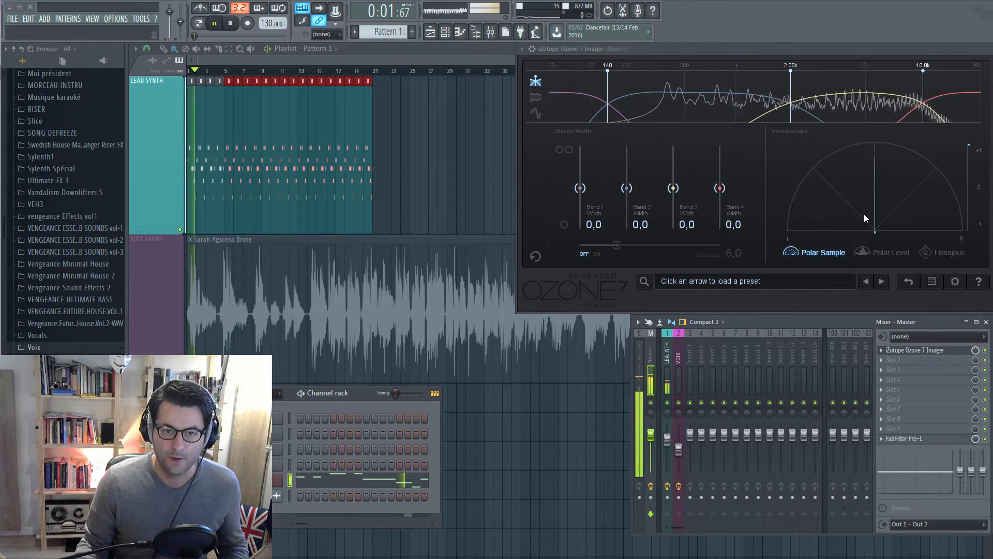
pyautogui.press('space')
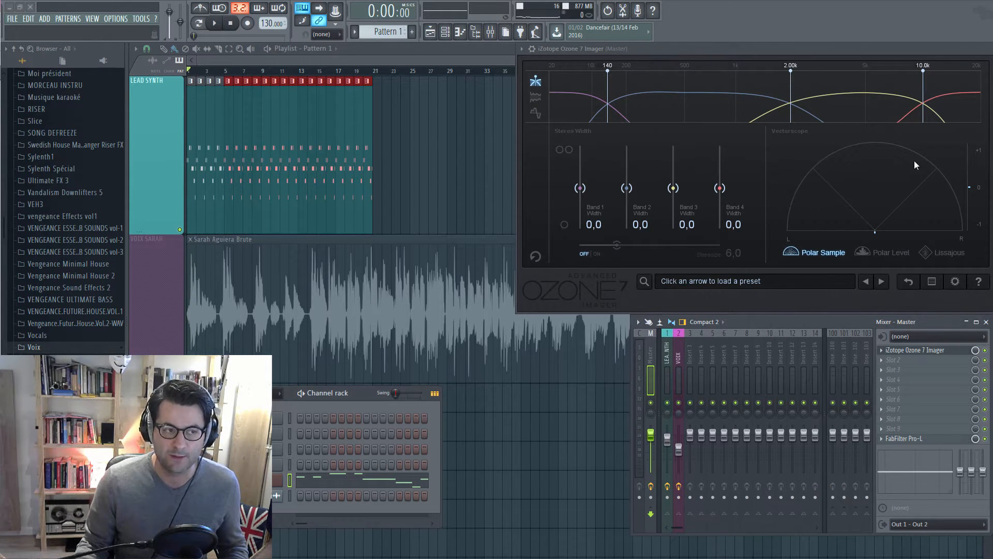
pyautogui.press('space')
pyautogui.press('space')
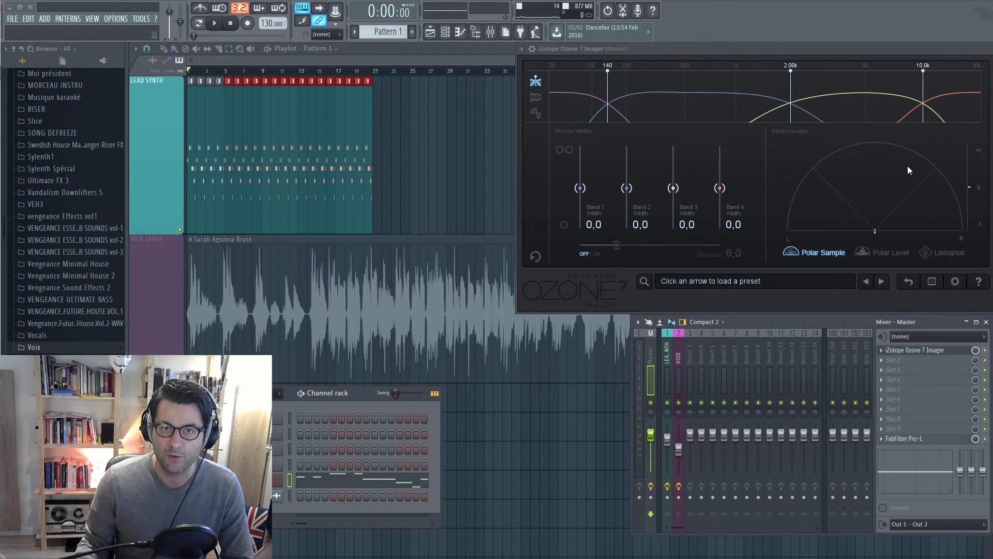
# Load FabFilter Timeless 2 into the third effect slot of the LEAD SYNTH mixer track
pyautogui.click(668, 377)
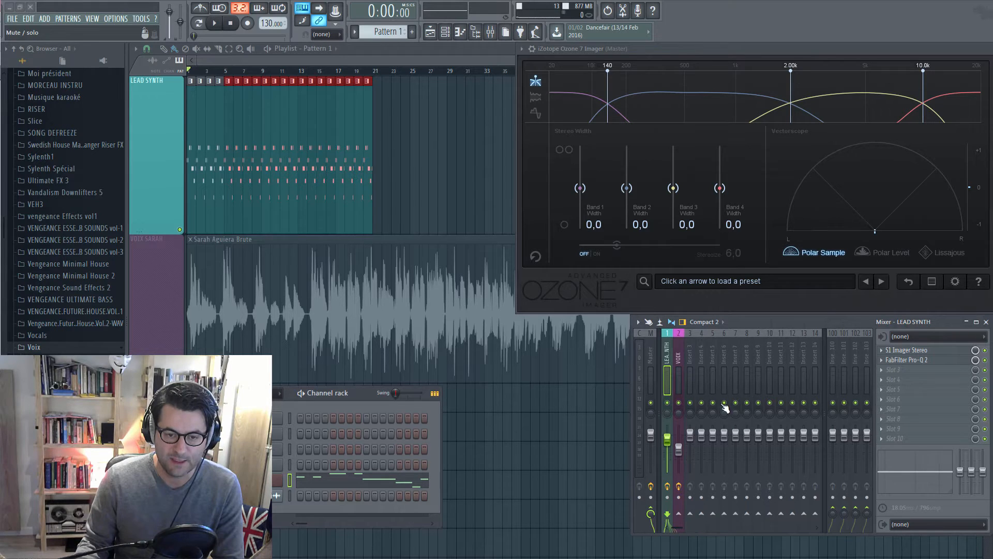
pyautogui.click(884, 374)
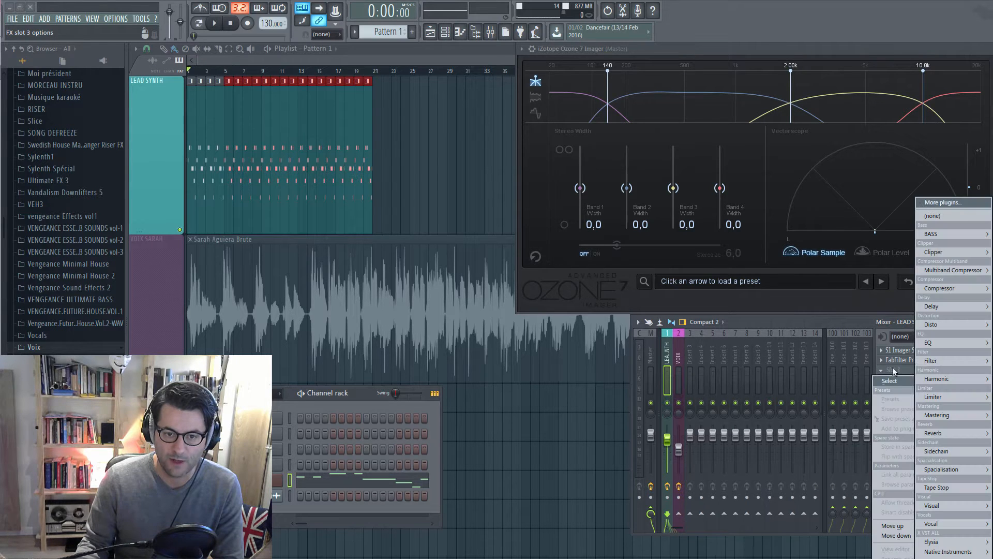
pyautogui.click(951, 306)
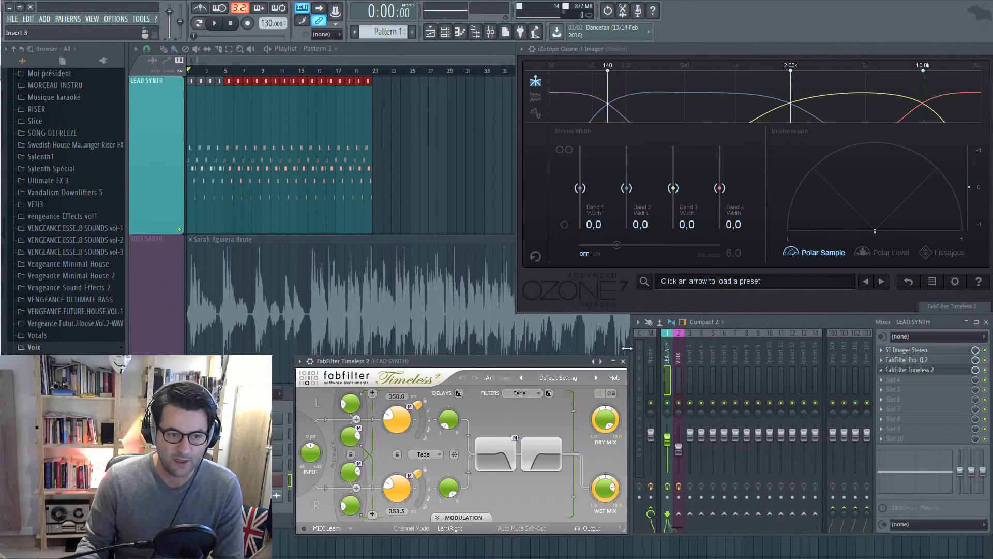
# Set the Timeless 2 delay times to 10 ms for the left channel and 22 ms for the right channel
pyautogui.doubleClick(402, 423)
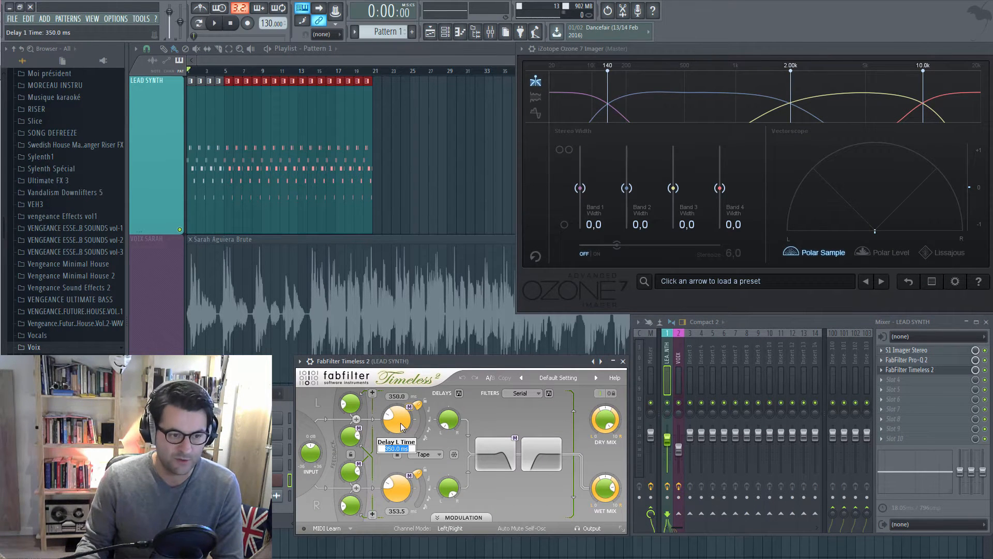
pyautogui.write('10')
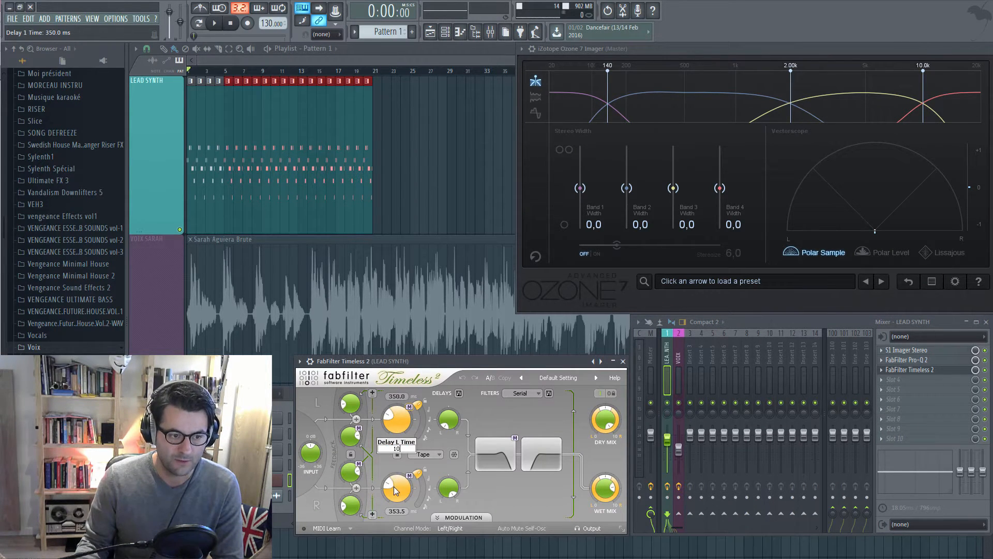
pyautogui.doubleClick(394, 492)
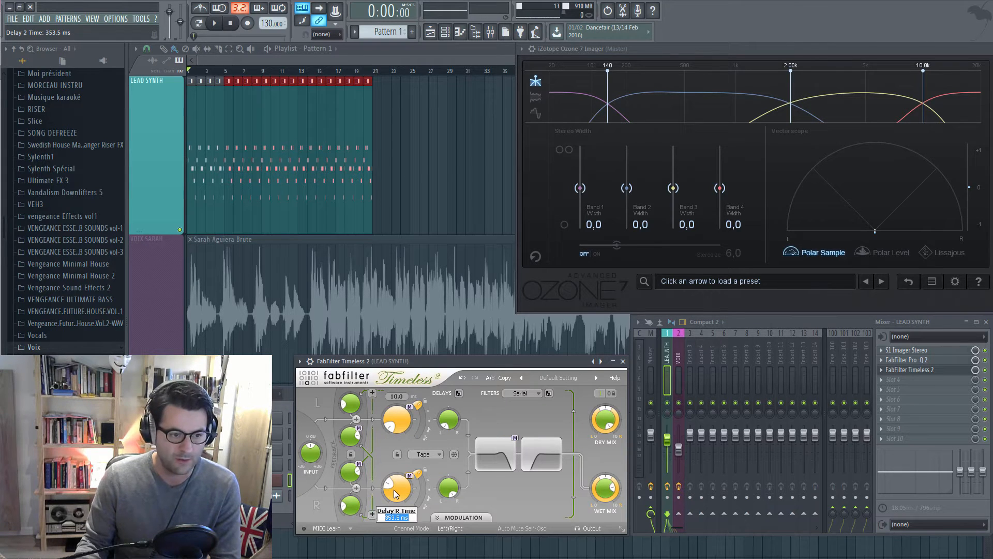
pyautogui.write('22')
pyautogui.press('Return')
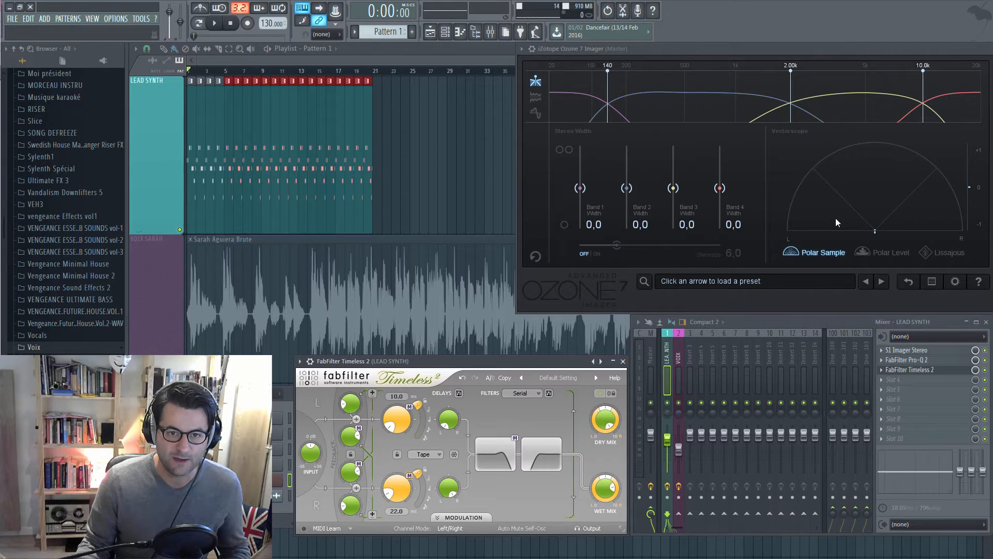
# Play the delayed lead synth to check its stereo spread in the vectorscope, and close the Timeless 2 window
pyautogui.press('space')
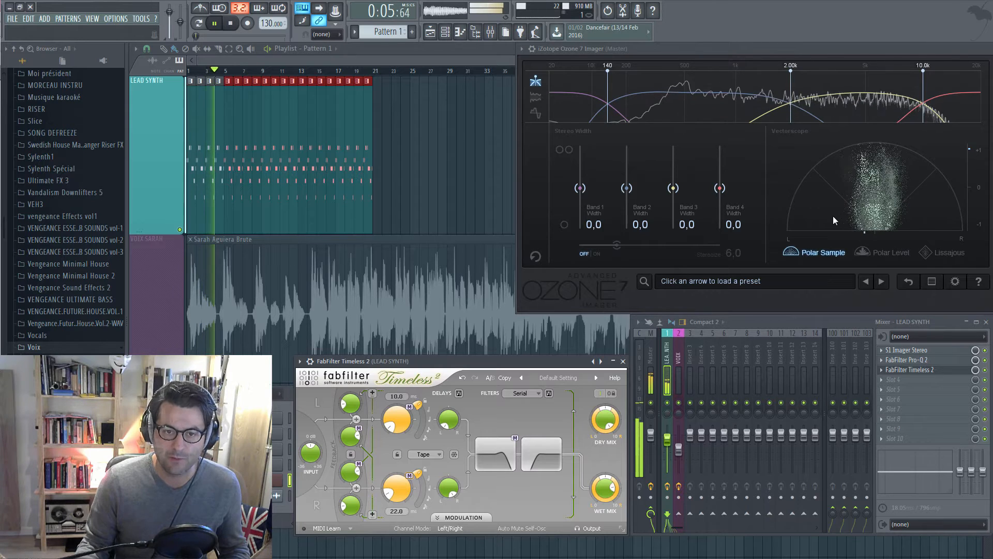
pyautogui.press('space')
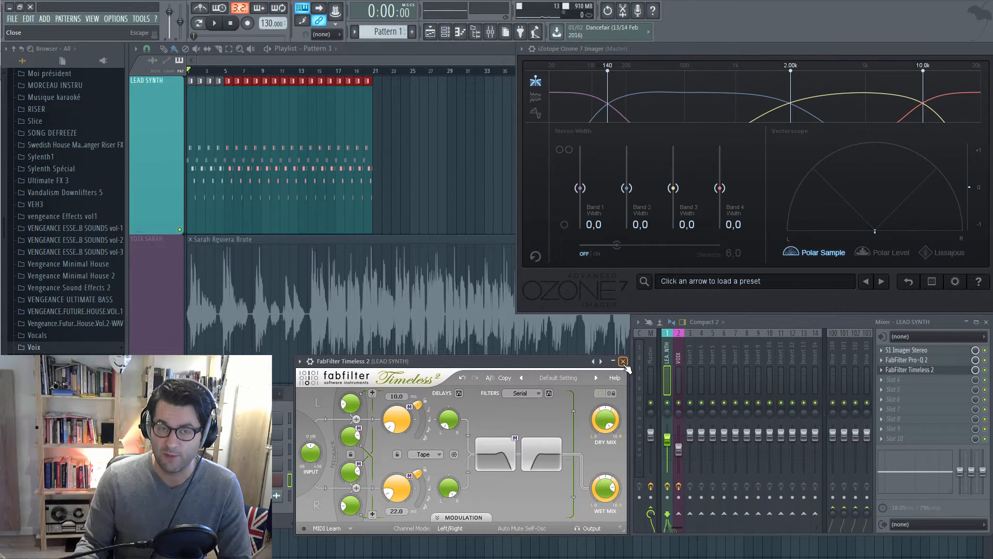
pyautogui.click(623, 361)
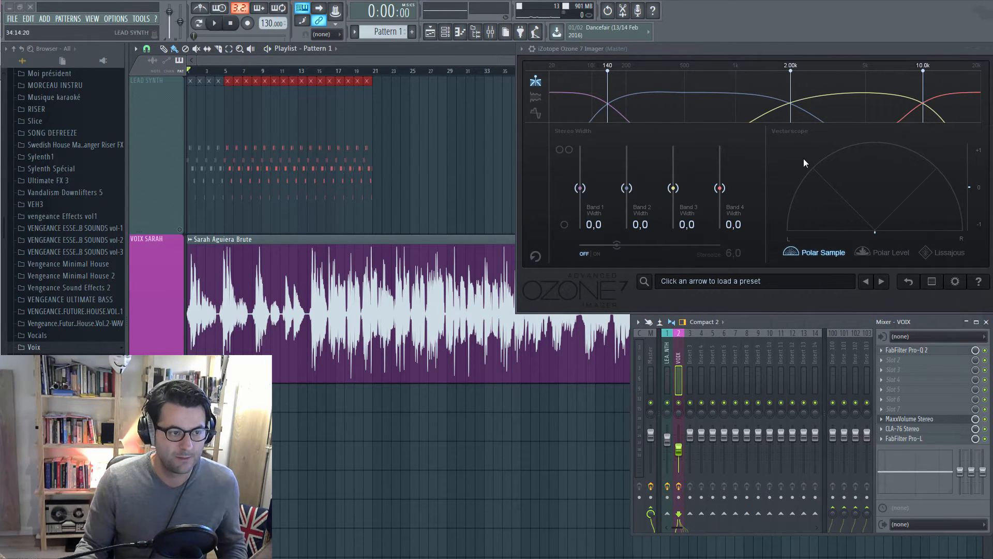
# Audition the dry vocal, route the VOIX mixer track to Inserts 3 and 4, and play it to check the sends
pyautogui.press('space')
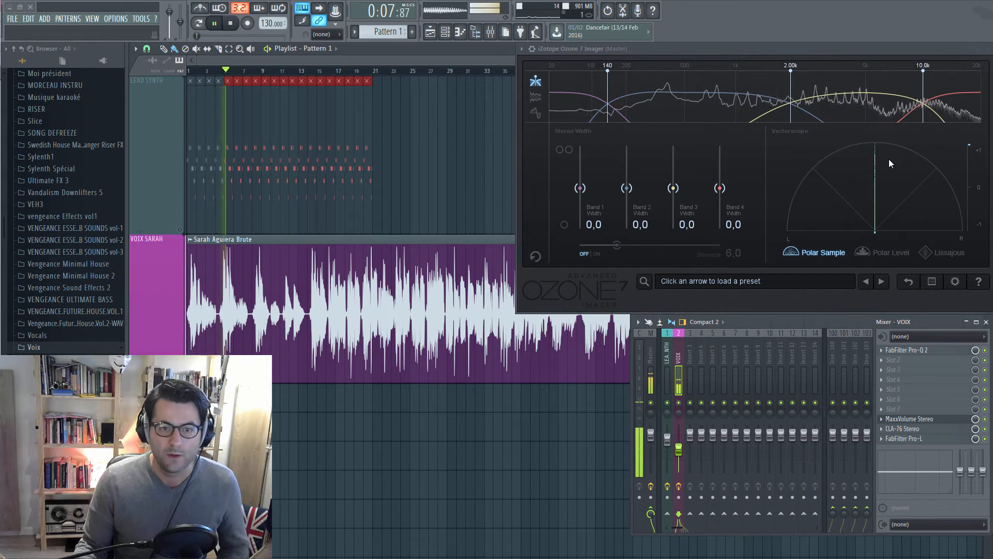
pyautogui.press('space')
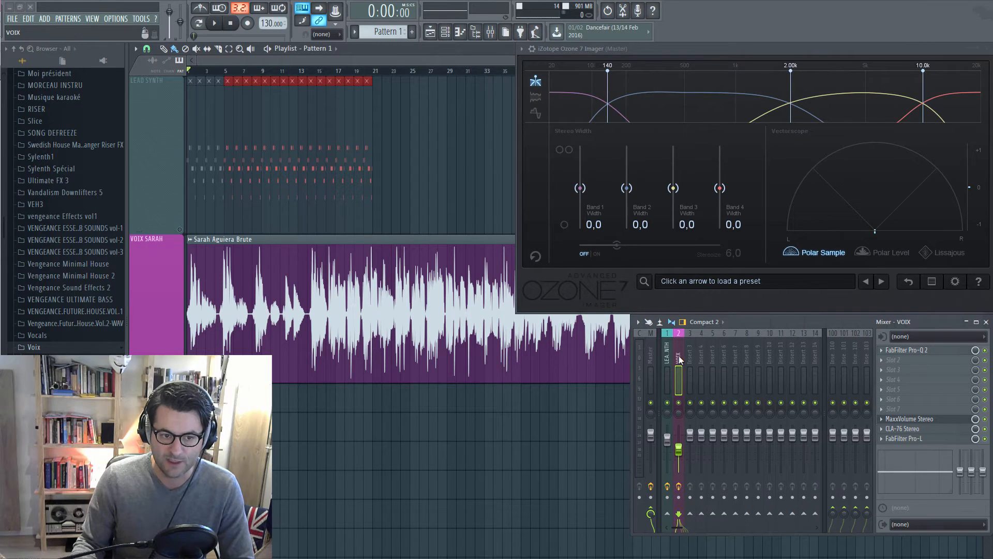
pyautogui.click(690, 513)
pyautogui.click(701, 513)
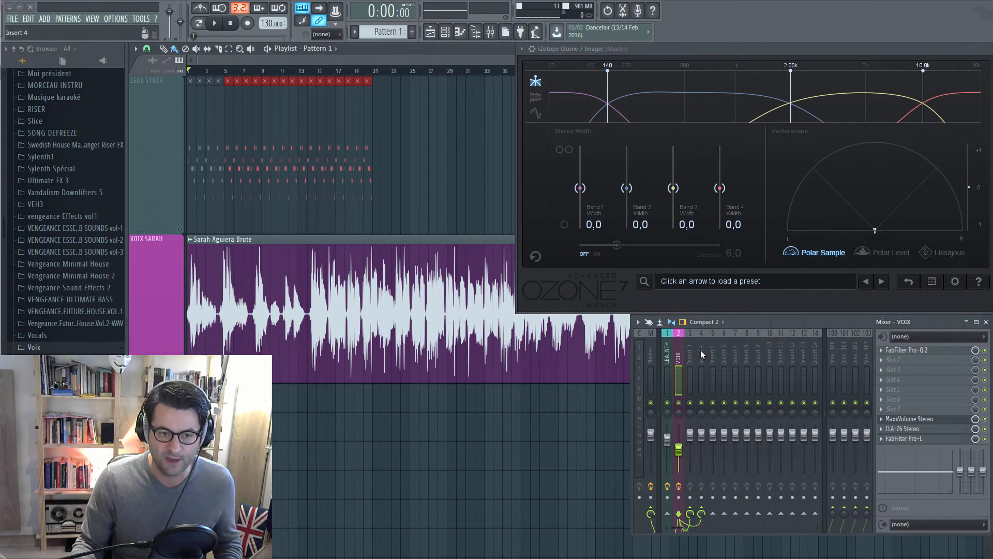
pyautogui.press('space')
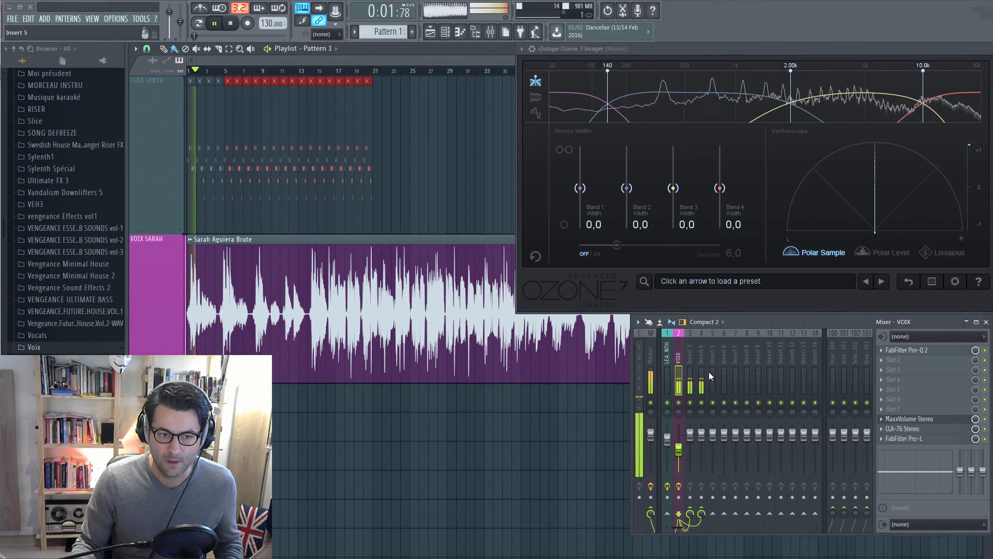
pyautogui.press('space')
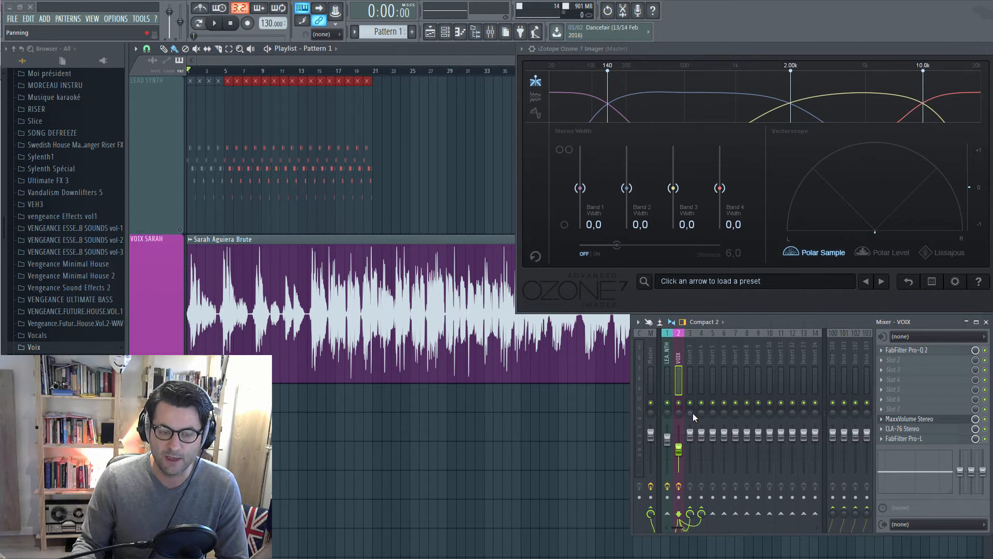
# Pan Insert 3 to the left and Insert 4 to the right, and play the vocal to check its stereo image
pyautogui.moveTo(691, 413); pyautogui.dragTo(693, 411)
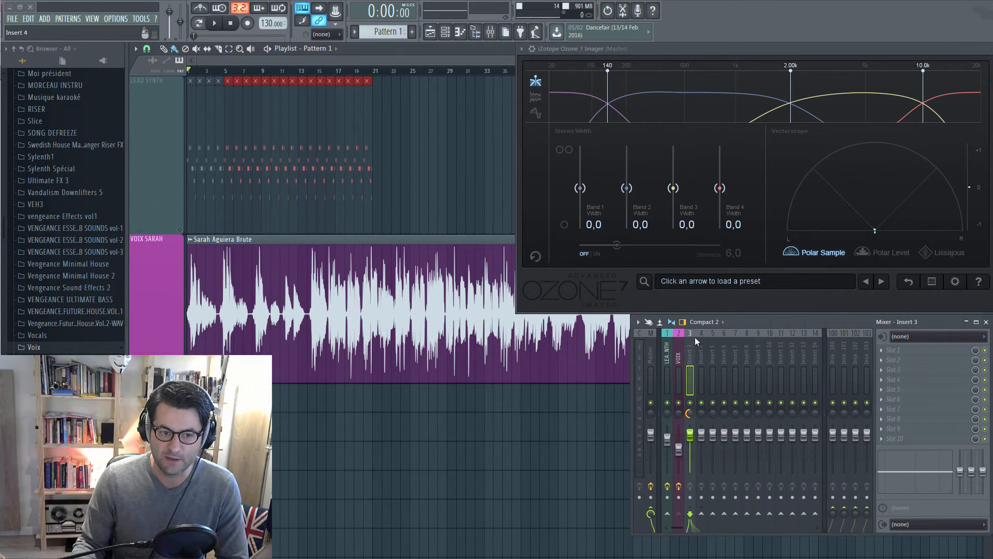
pyautogui.moveTo(700, 412); pyautogui.dragTo(699, 395)
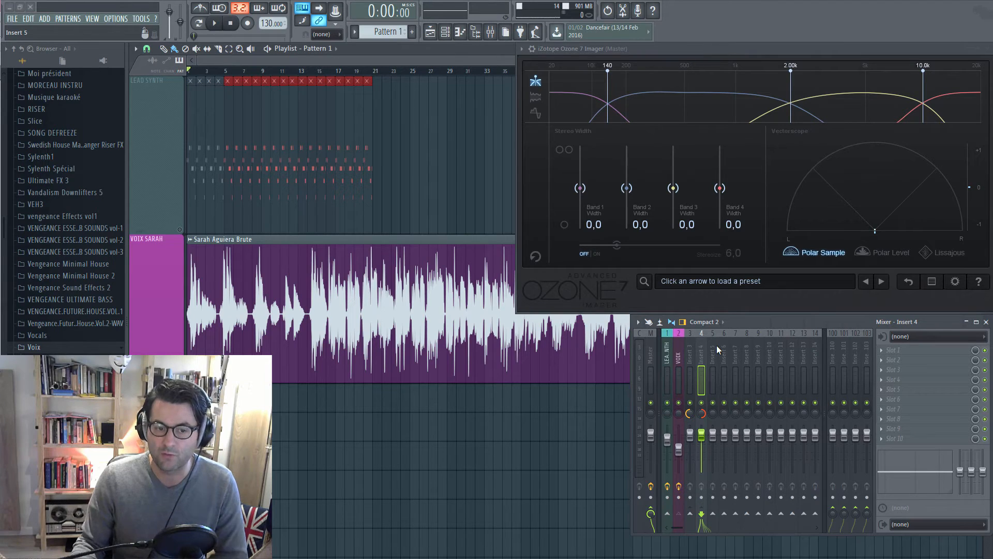
pyautogui.press('space')
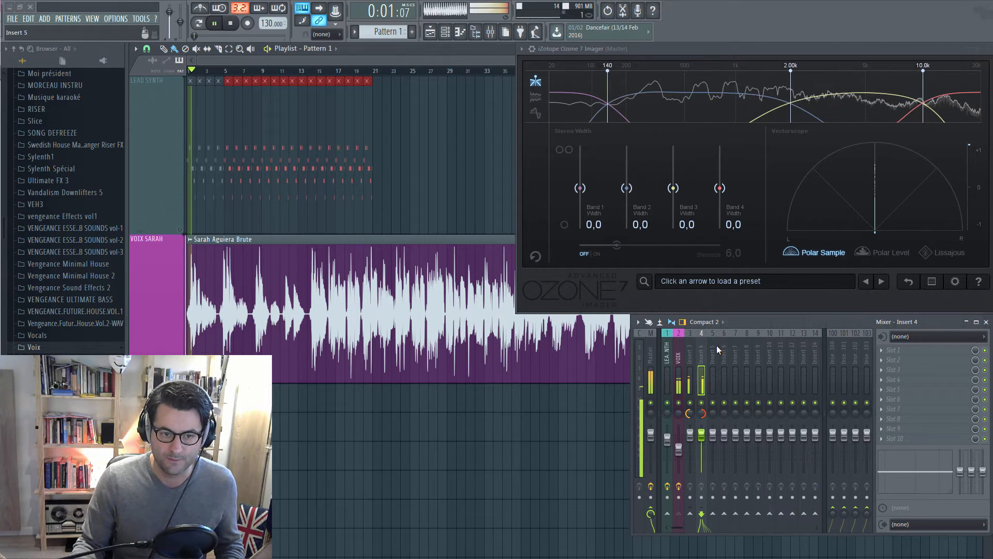
pyautogui.press('space')
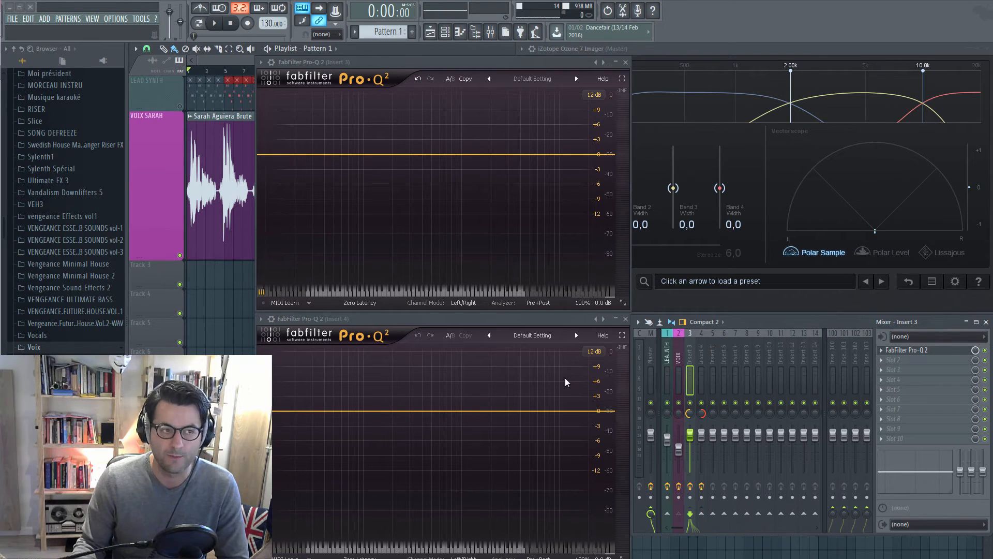
# Add a Low Cut band at about 194 Hz in the Insert 3 Pro-Q 2
pyautogui.moveTo(390, 155); pyautogui.dragTo(388, 166)
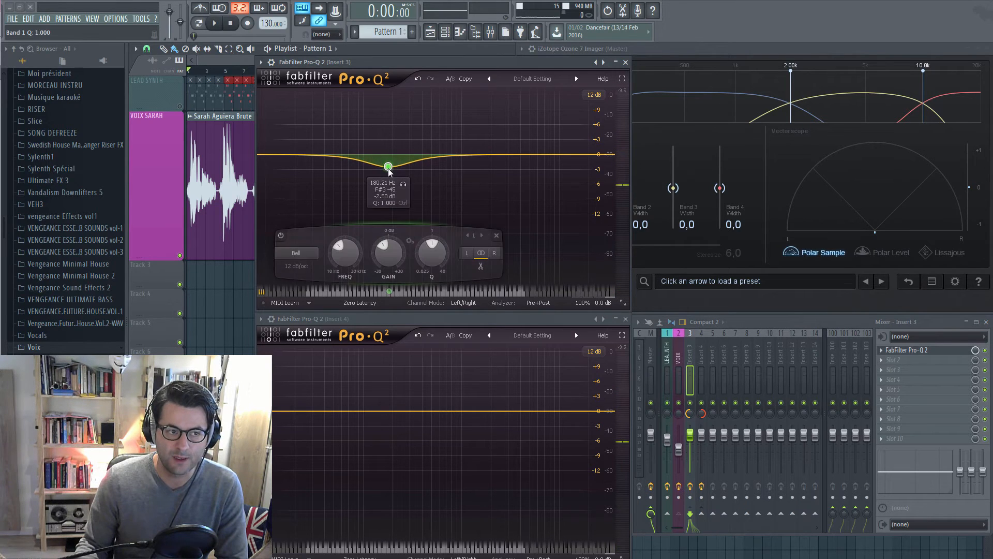
pyautogui.rightClick(387, 166)
pyautogui.moveTo(425, 192)
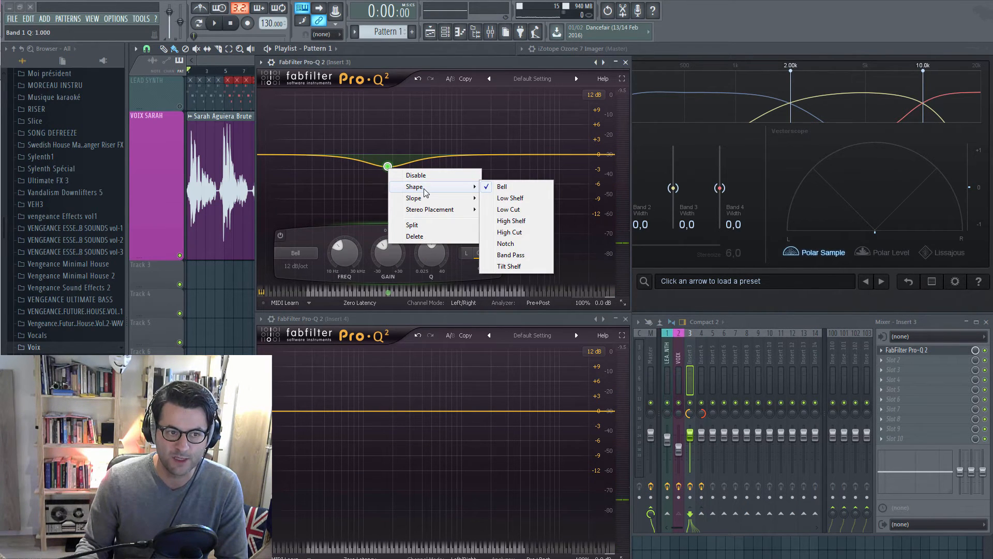
pyautogui.click(508, 209)
pyautogui.moveTo(387, 154); pyautogui.dragTo(391, 158)
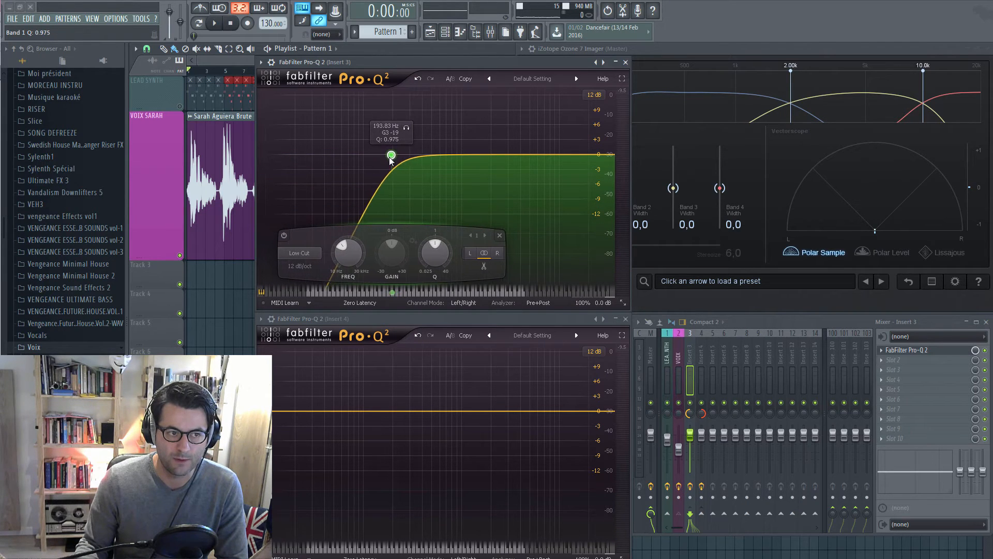
# Add a Low Cut band at about 256 Hz in the Insert 4 Pro-Q 2
pyautogui.doubleClick(402, 421)
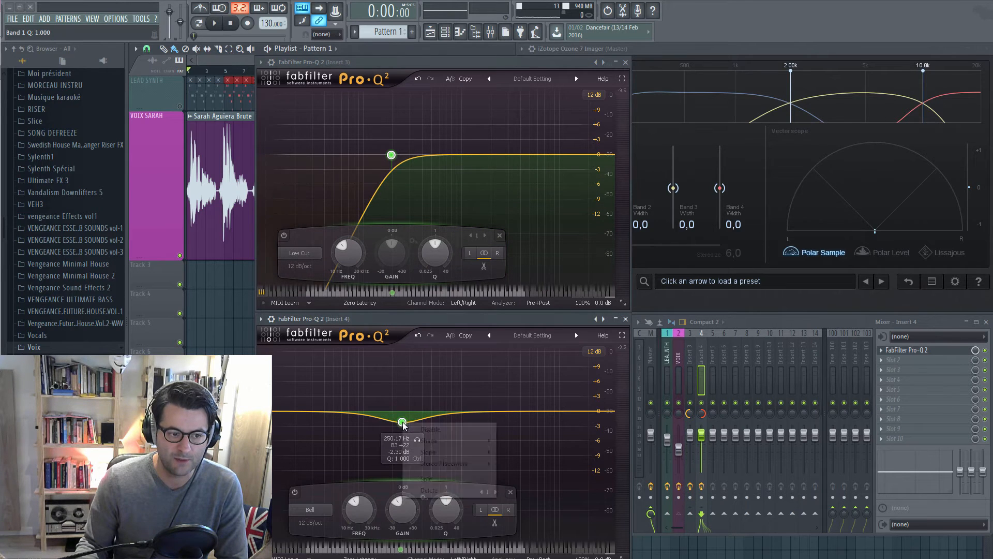
pyautogui.rightClick(402, 422)
pyautogui.moveTo(442, 440)
pyautogui.click(523, 463)
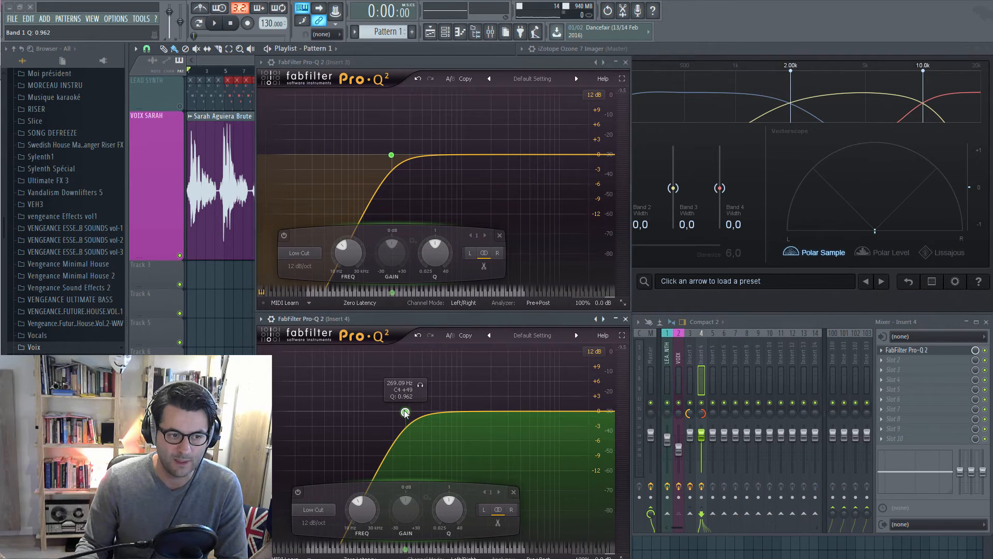
pyautogui.scroll(-1, 404, 414)
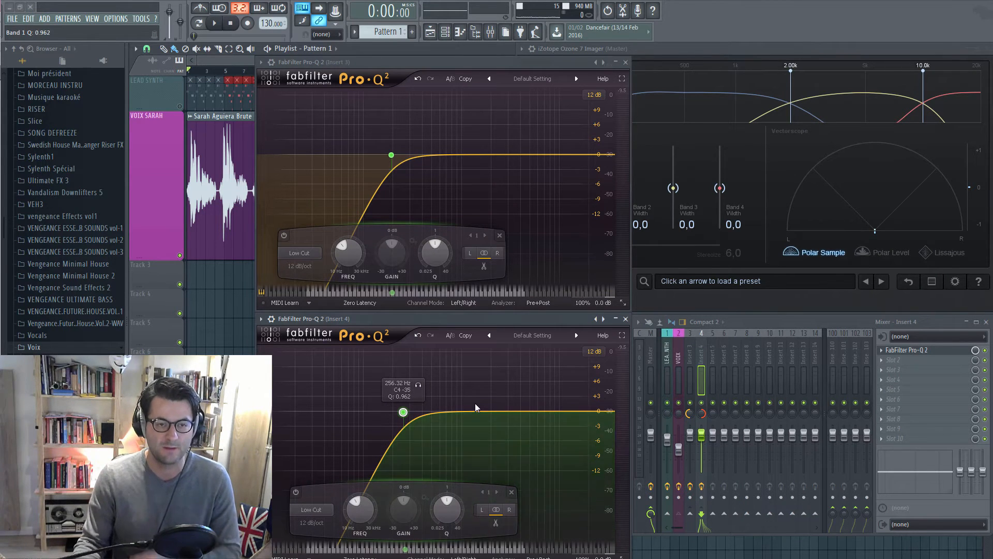
# While the vocal plays, add a gentle midrange bell cut and a high-frequency bell boost to the Pro-Q 2 on Inserts 3 and 4
pyautogui.press('space')
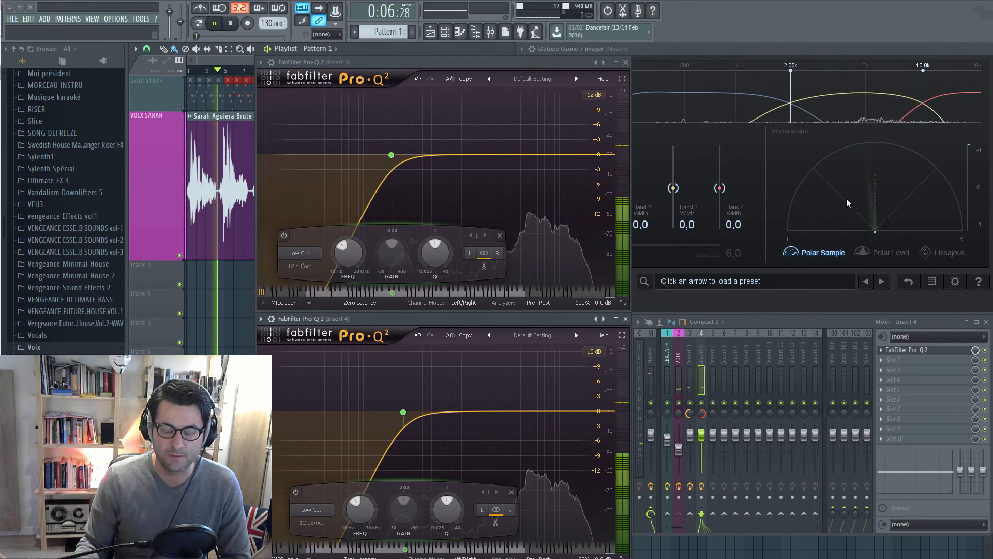
pyautogui.click(505, 156)
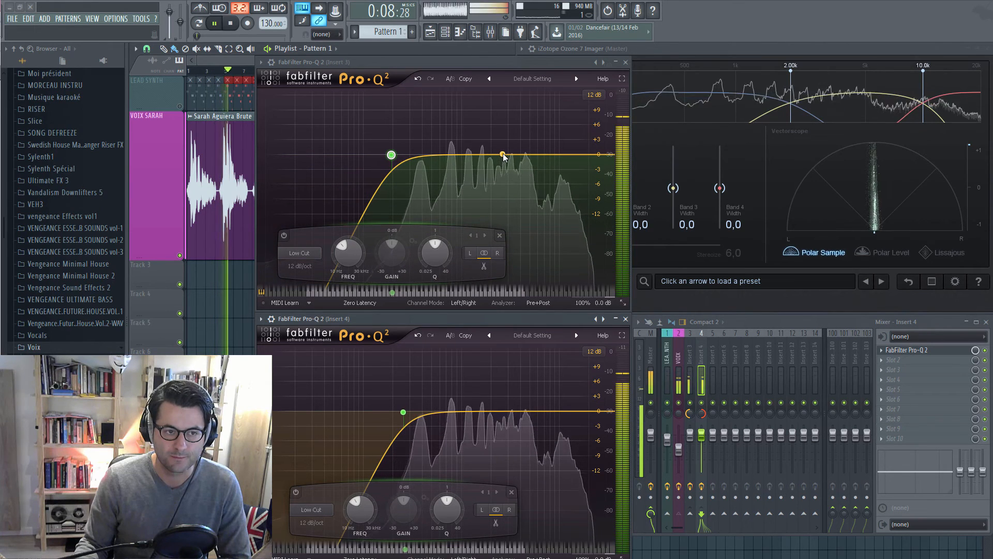
pyautogui.moveTo(503, 156); pyautogui.dragTo(524, 144)
pyautogui.moveTo(459, 156); pyautogui.dragTo(459, 166)
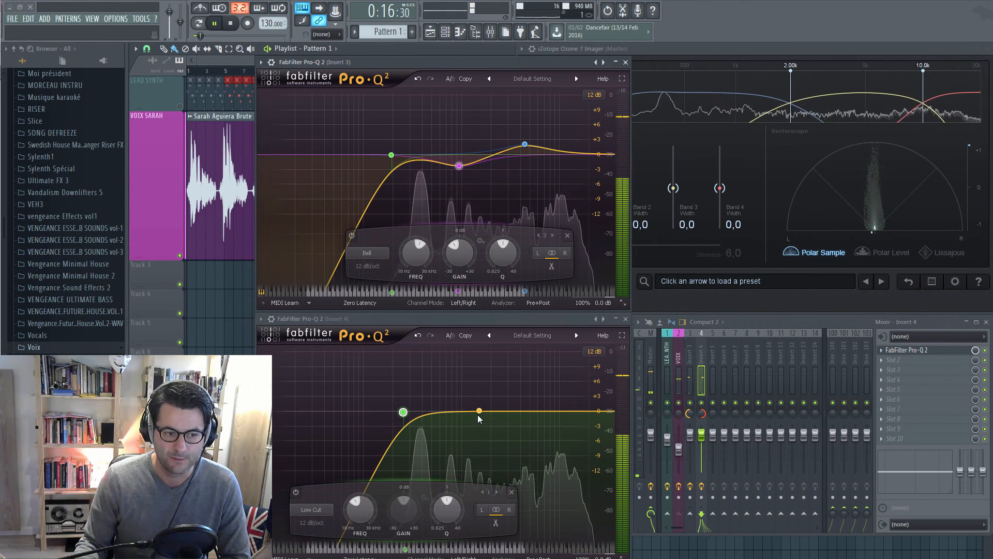
pyautogui.moveTo(469, 411); pyautogui.dragTo(470, 423)
pyautogui.moveTo(538, 406); pyautogui.dragTo(539, 395)
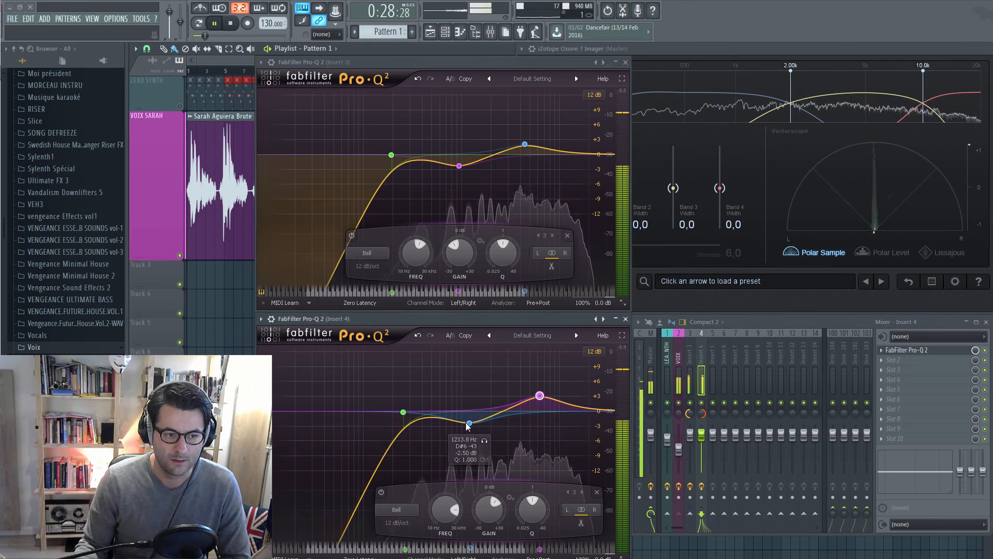
# Shift both EQs' midrange cuts higher and set the high boosts to about +2.09 dB, near 6490 Hz on Insert 3 and 6335 Hz on Insert 4
pyautogui.moveTo(468, 424); pyautogui.dragTo(482, 421)
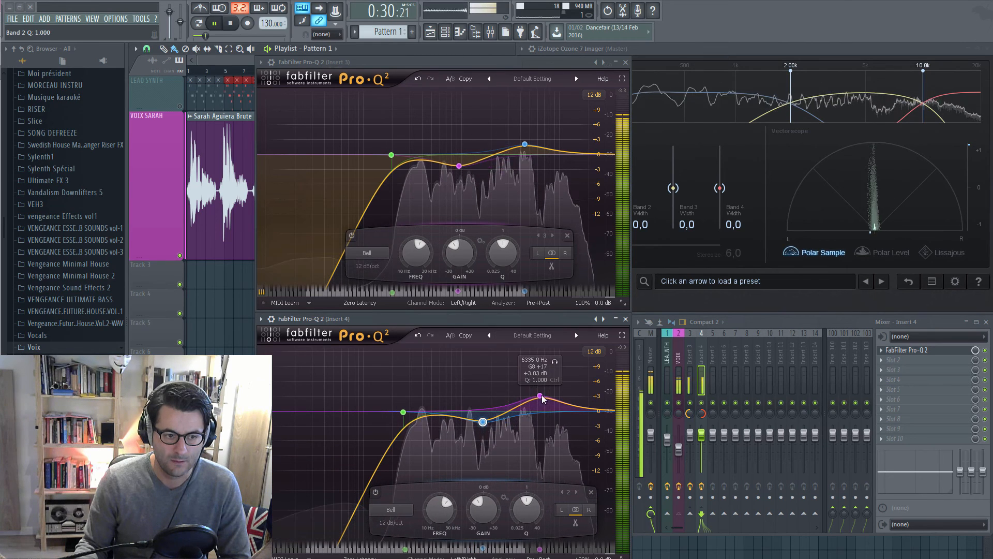
pyautogui.moveTo(541, 395); pyautogui.dragTo(541, 400)
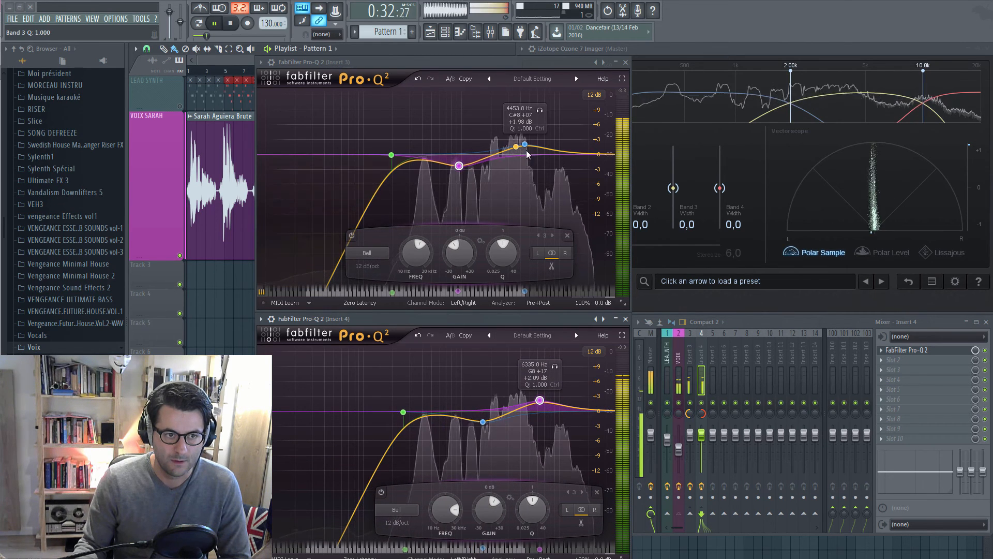
pyautogui.moveTo(524, 145); pyautogui.dragTo(541, 144)
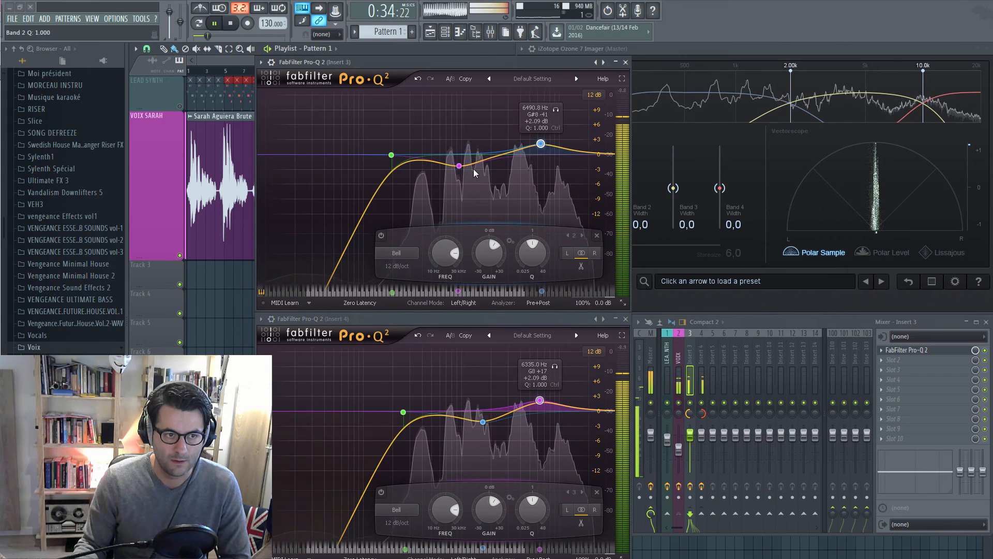
pyautogui.moveTo(461, 166); pyautogui.dragTo(471, 163)
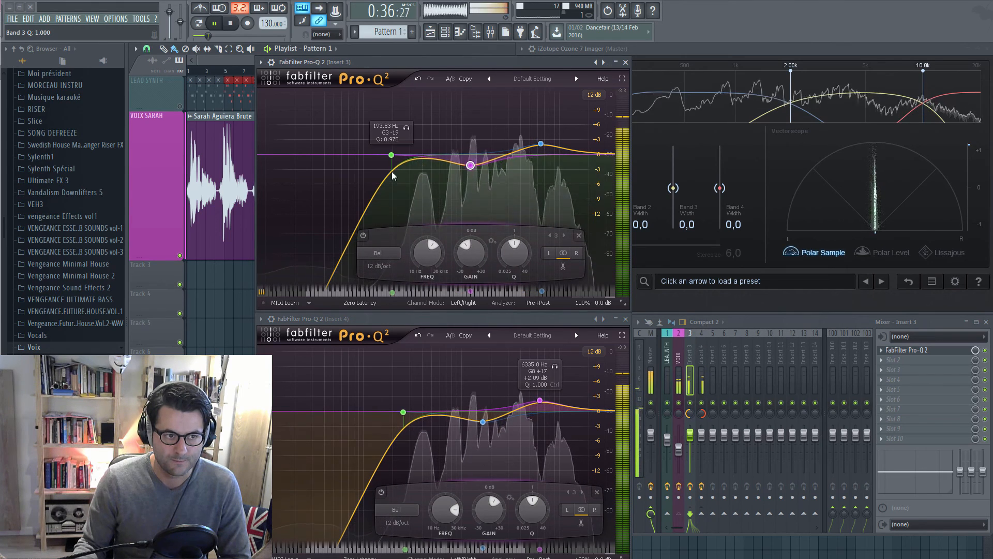
# Raise the low cut to about 216 Hz on Insert 3 and 669 Hz on Insert 4, and stop playback
pyautogui.moveTo(392, 155); pyautogui.dragTo(396, 155)
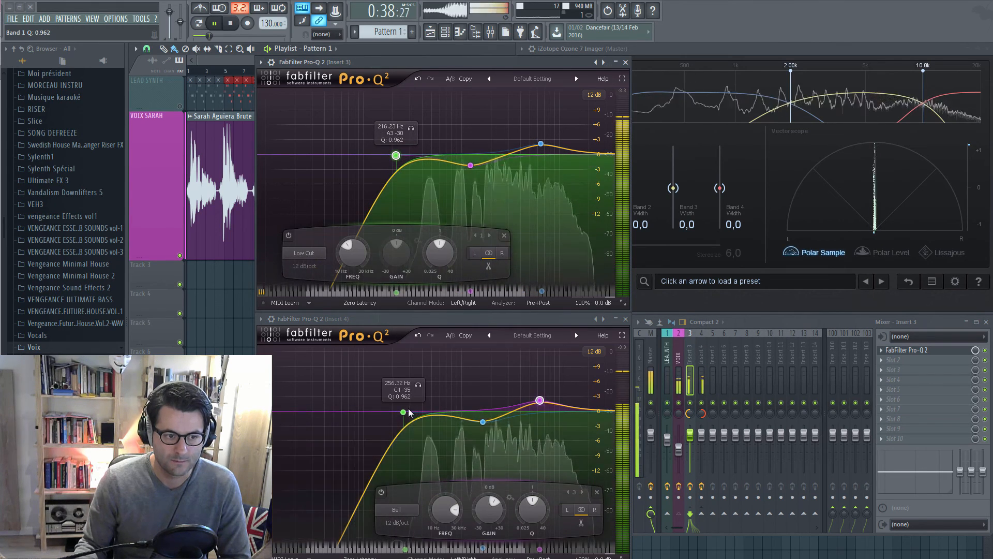
pyautogui.moveTo(407, 412); pyautogui.dragTo(445, 413)
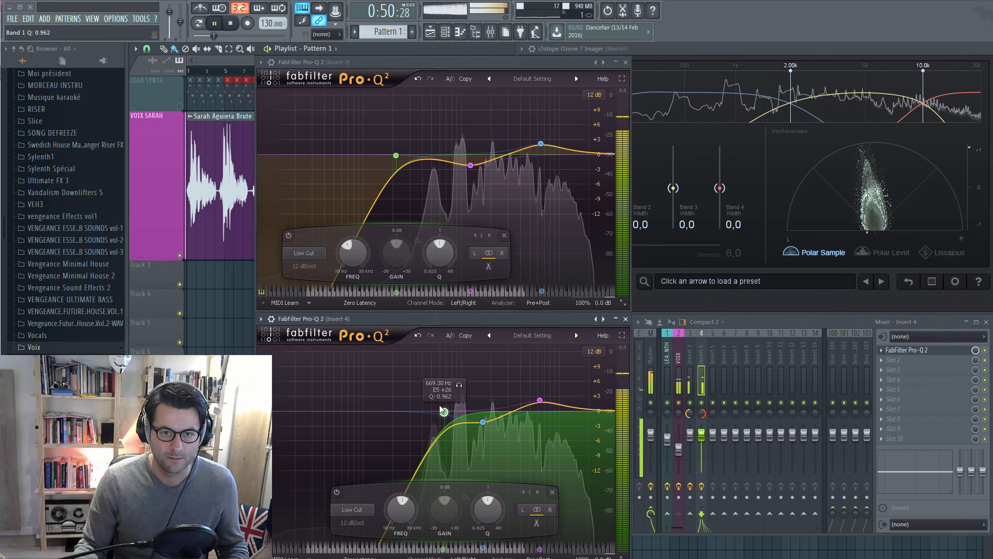
pyautogui.press('space')
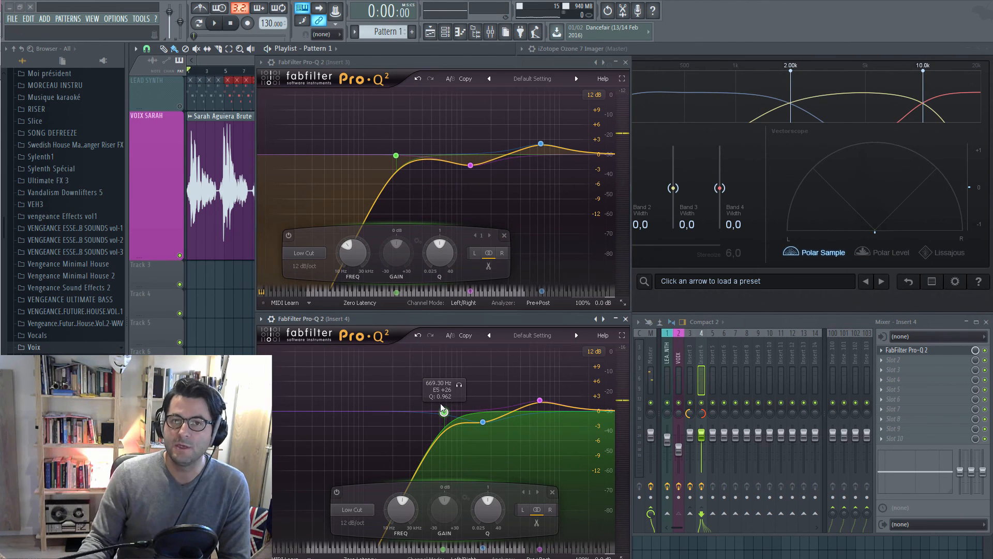